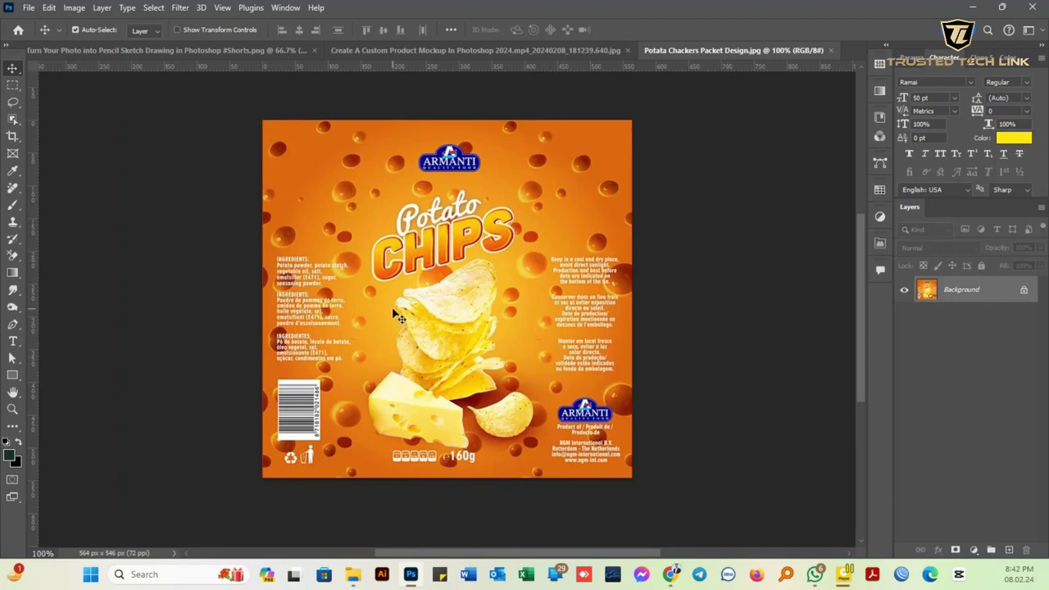
Step: Compare the finished example bag mockup with the flat packet design for reference
left_click(398, 50)
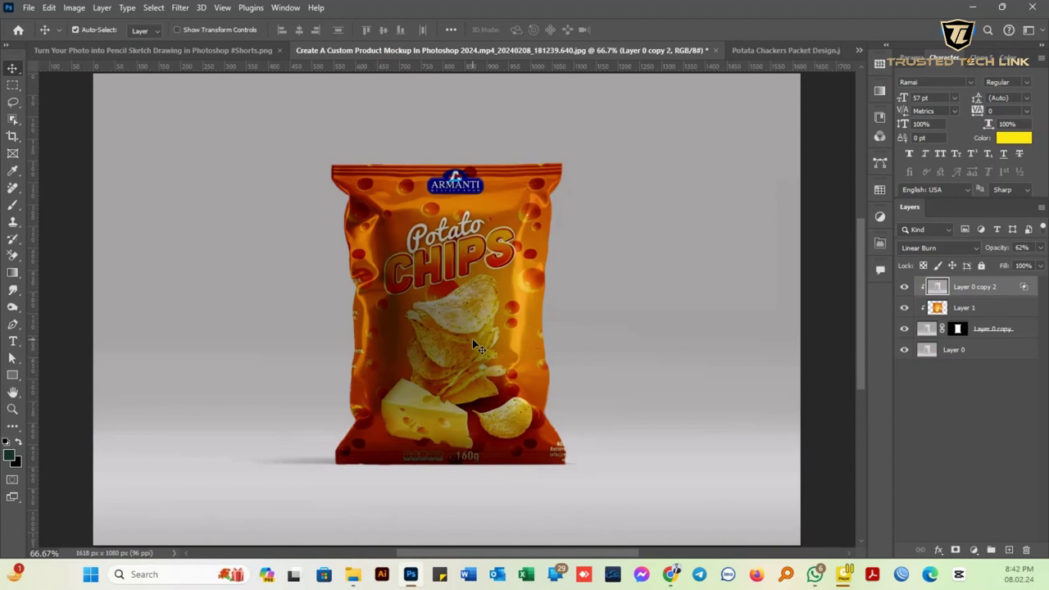
left_click(770, 50)
left_click(502, 51)
left_click(760, 52)
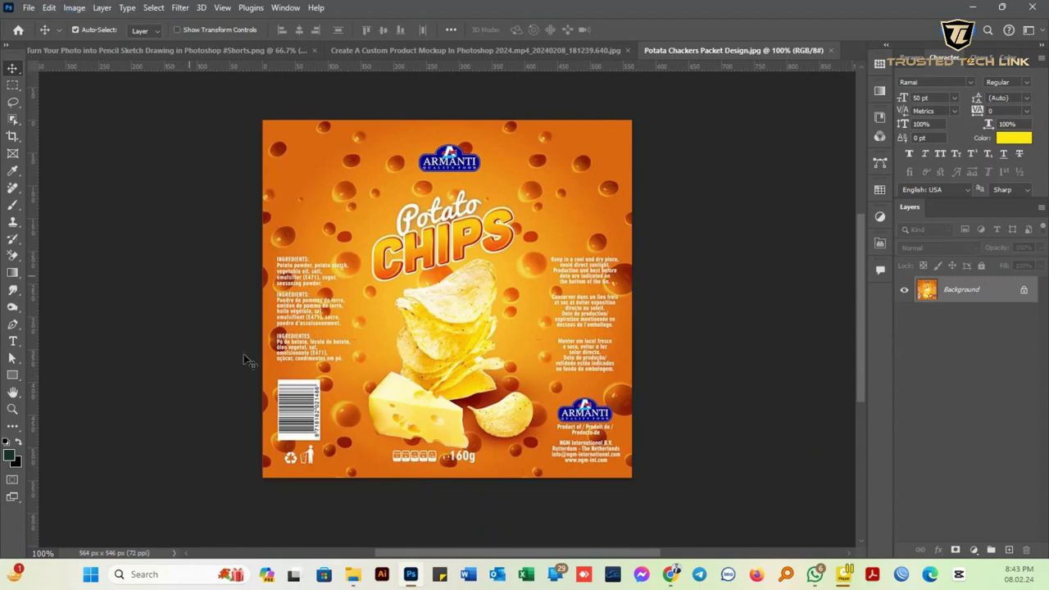
Step: Open Mockup.jpg from the Potata Chackers Mockup Design folder
left_click(27, 8)
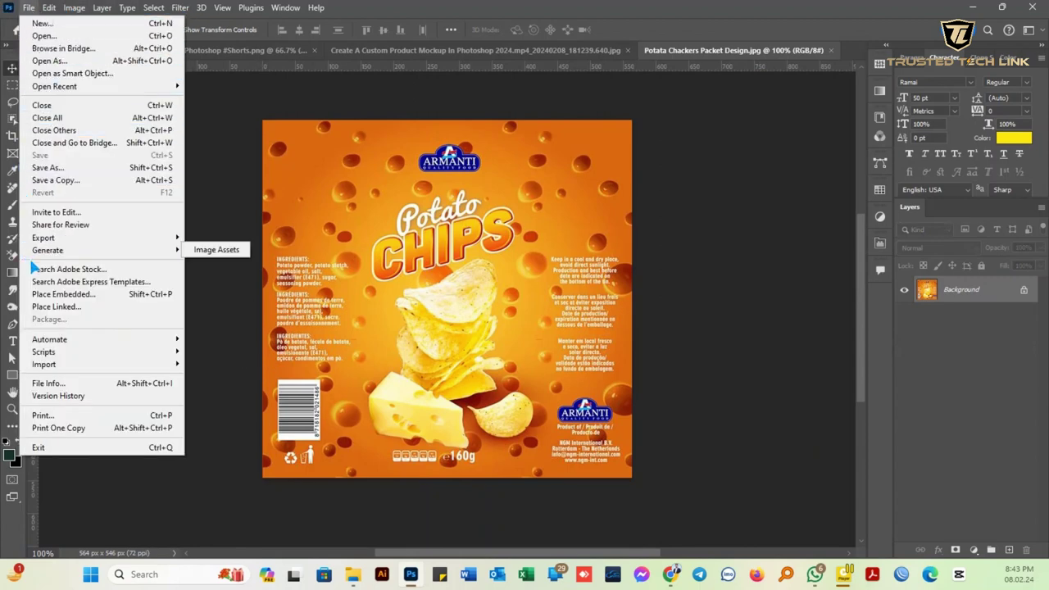
left_click(29, 8)
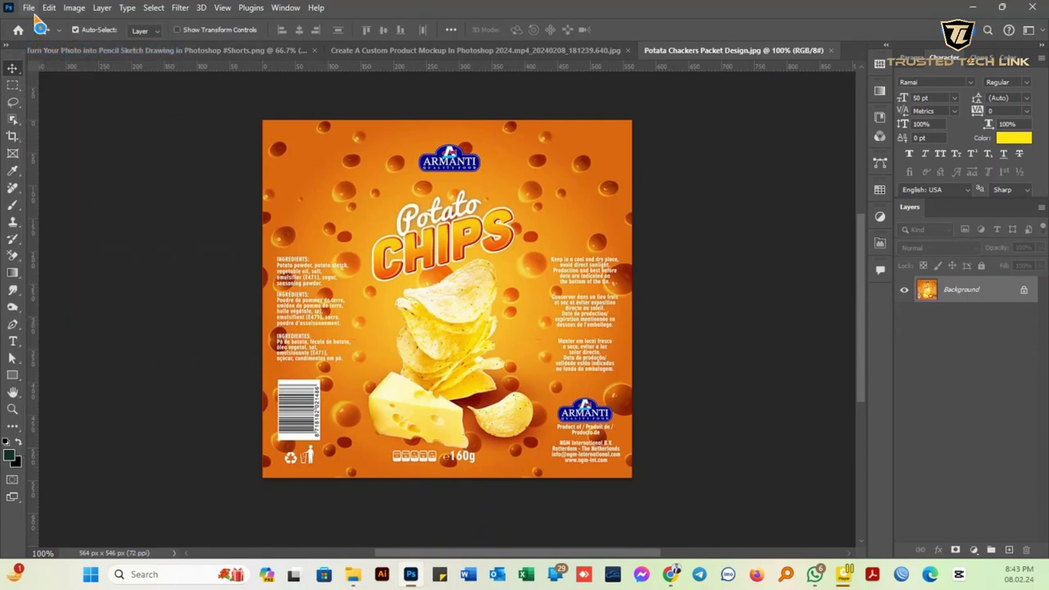
left_click(30, 10)
left_click(52, 49)
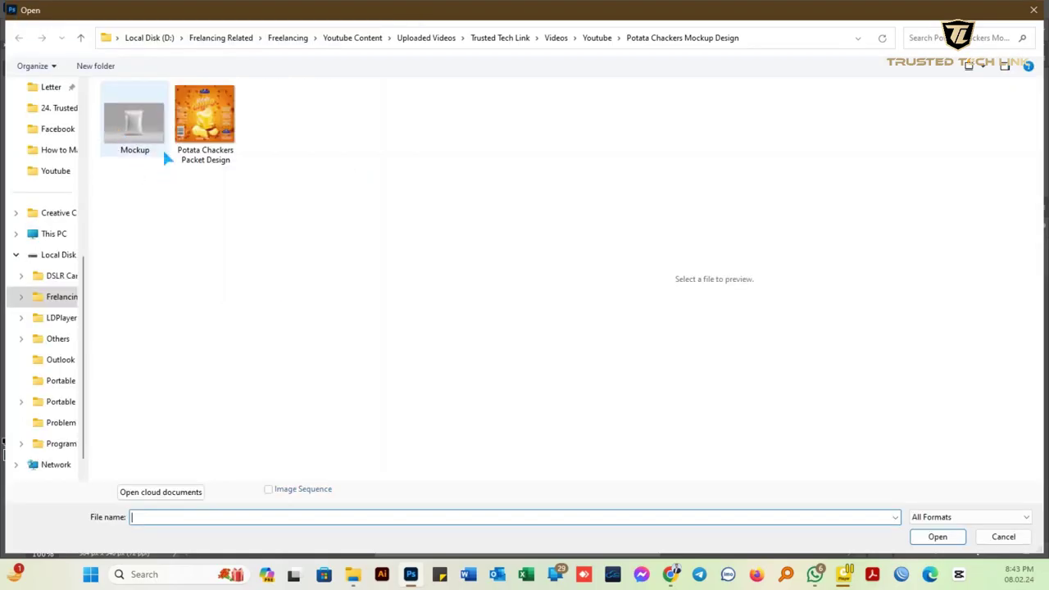
double_click(129, 131)
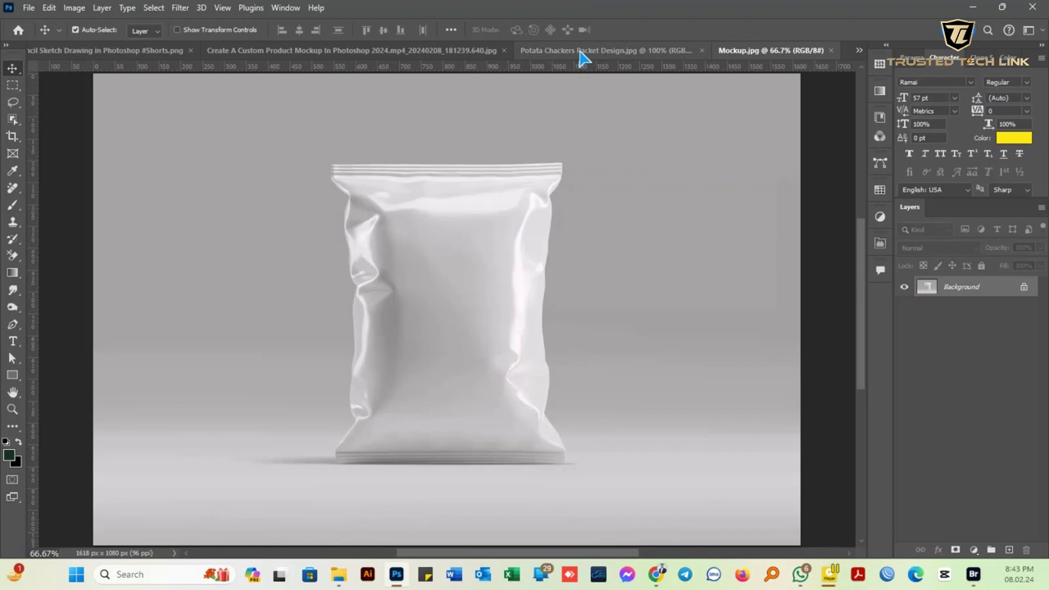
left_click(28, 7)
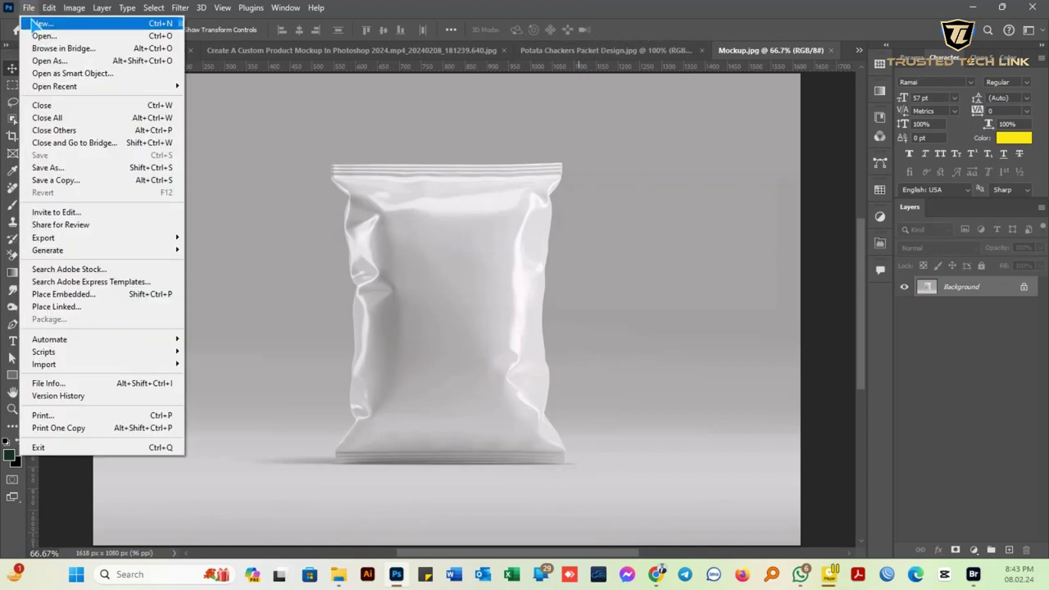
left_click(68, 295)
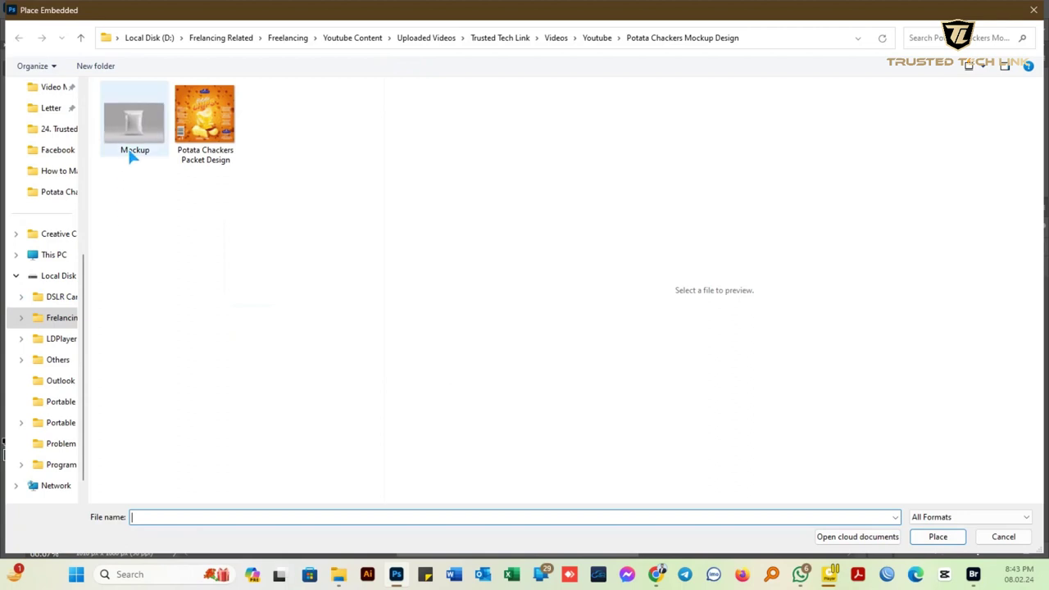
Step: Place the Potata Chackers Packet Design file and resize it to cover the bag
left_click(206, 125)
key("Return")
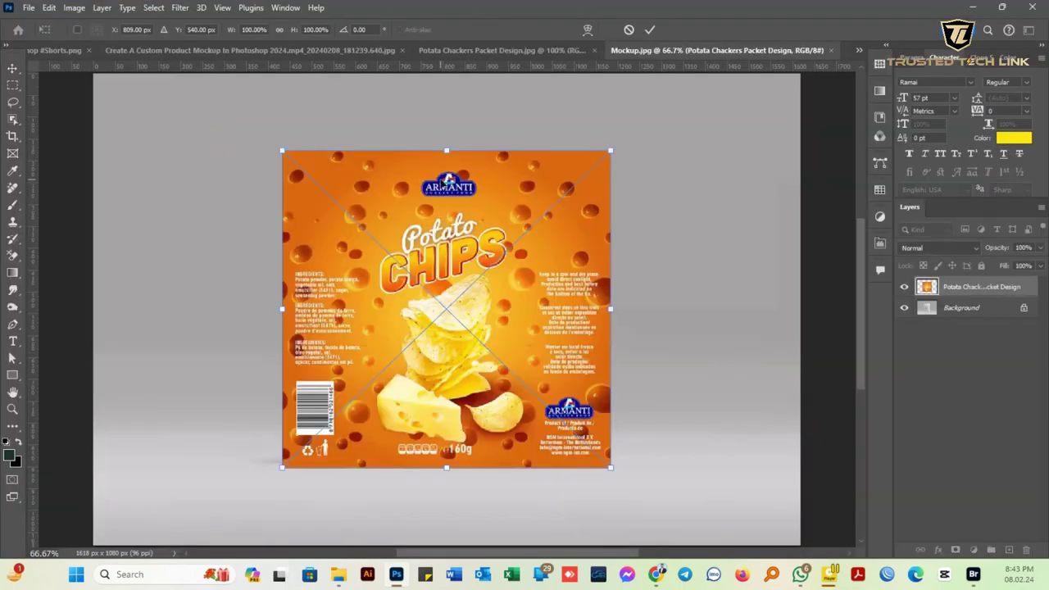
left_click_drag(447, 149, 449, 177)
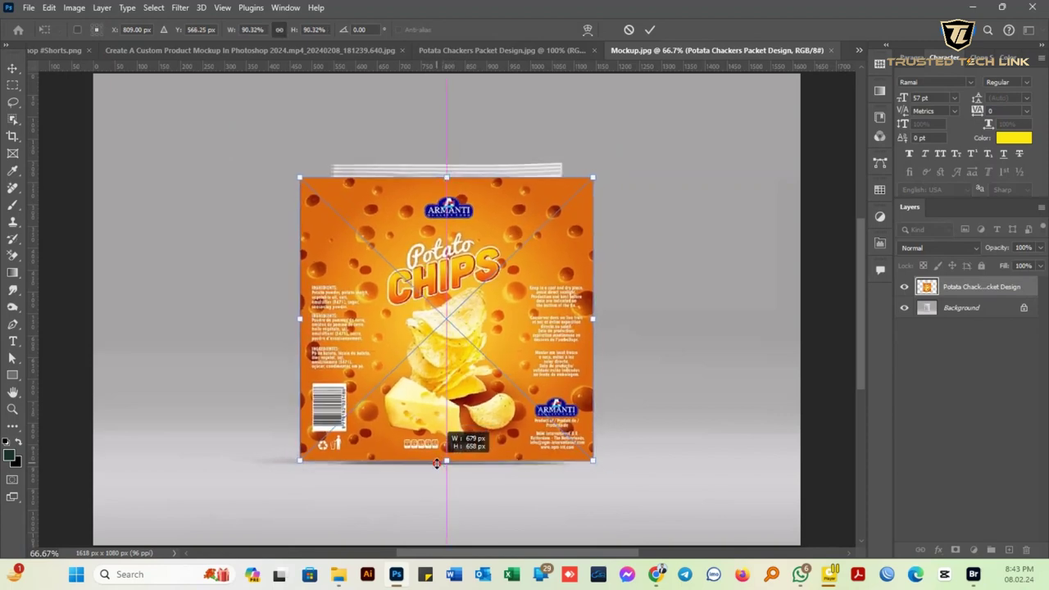
left_click_drag(442, 467, 443, 469)
left_click_drag(439, 176, 443, 159)
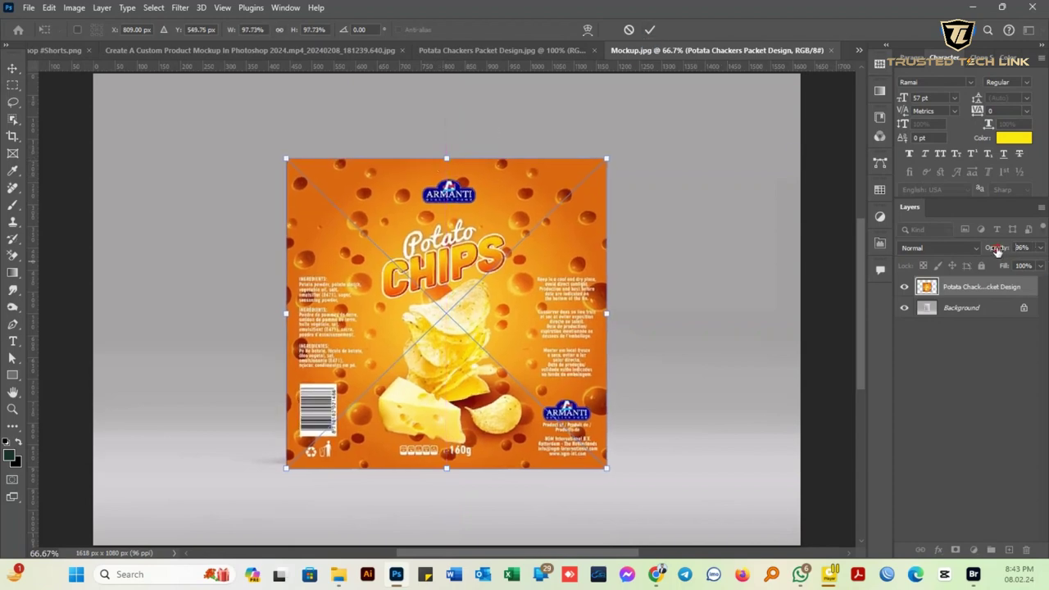
Step: Lower the design's opacity to align it on the bag, commit, then restore 100% opacity
left_click_drag(998, 248, 986, 250)
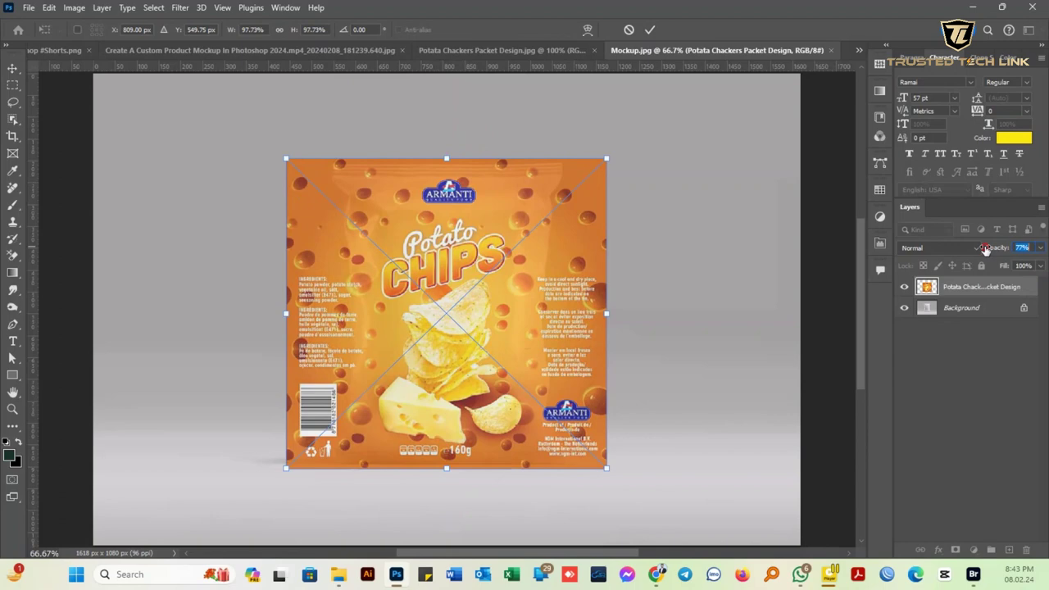
left_click_drag(986, 250, 979, 249)
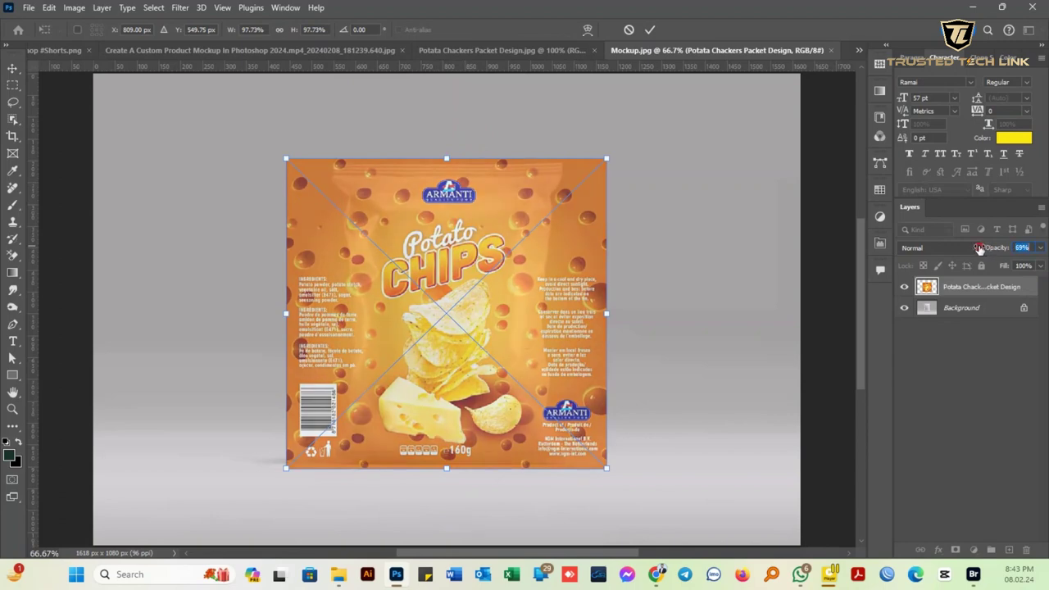
left_click_drag(459, 327, 456, 326)
left_click(650, 31)
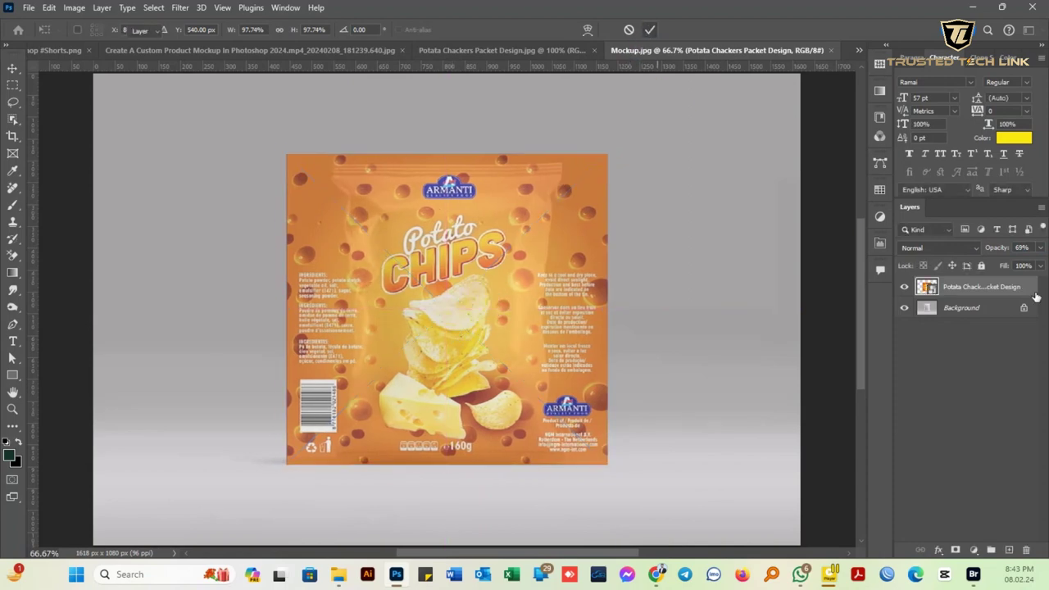
left_click_drag(996, 248, 1035, 250)
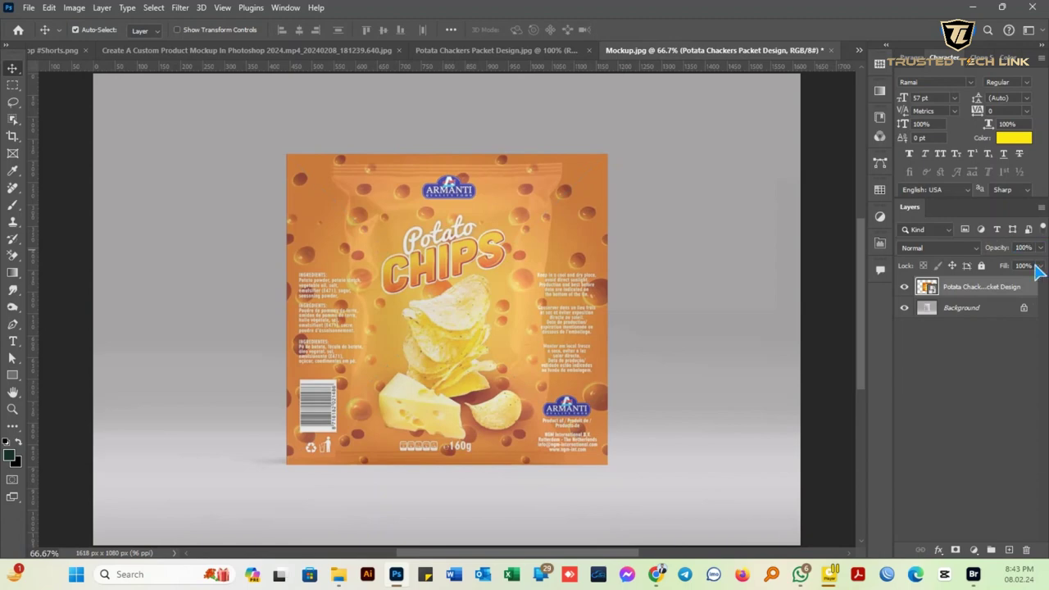
Step: Unlock the background, hide the design, copy Layer 0, and Object-Select the bag outline
left_click(1023, 308)
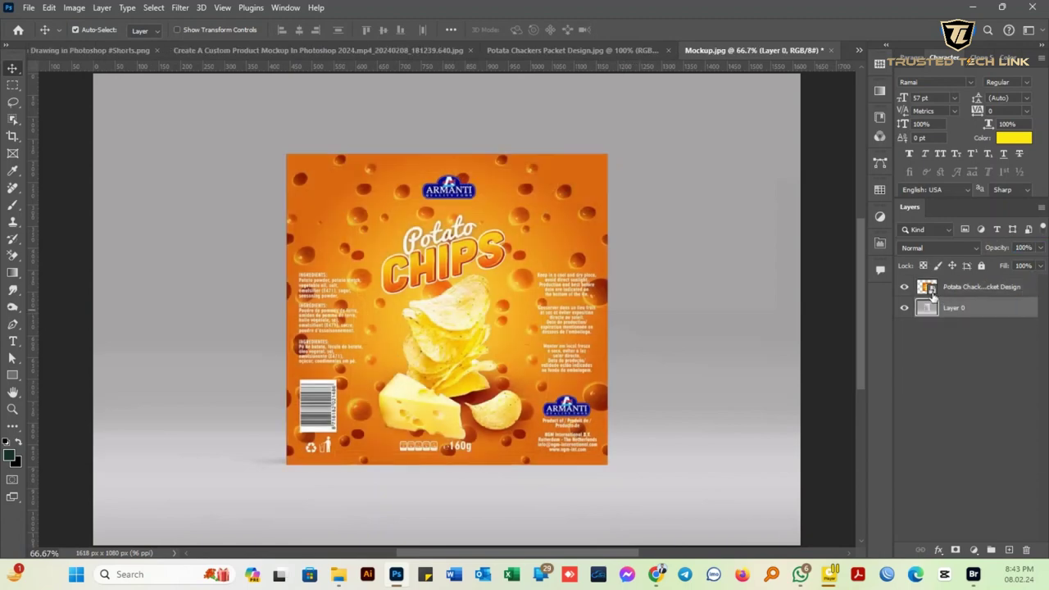
left_click(904, 287)
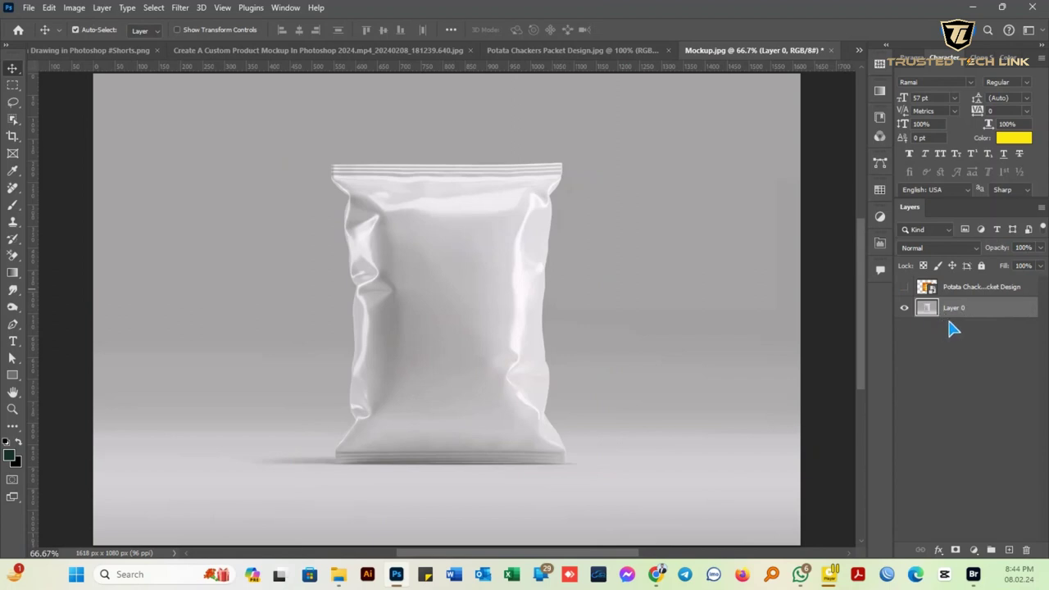
left_click_drag(959, 311, 1010, 552)
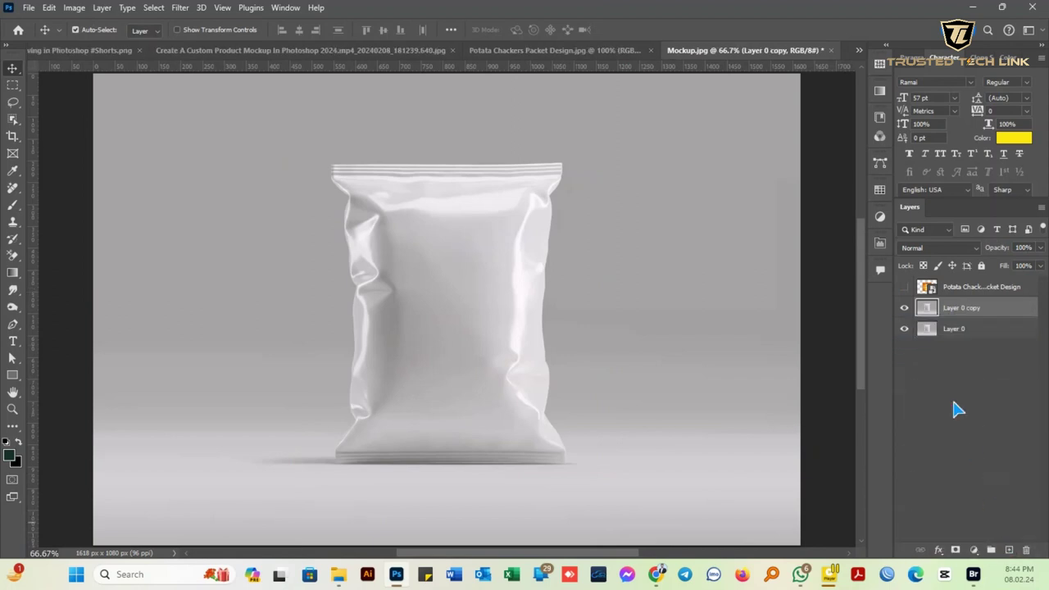
left_click(971, 329)
left_click(975, 309)
left_click(12, 121)
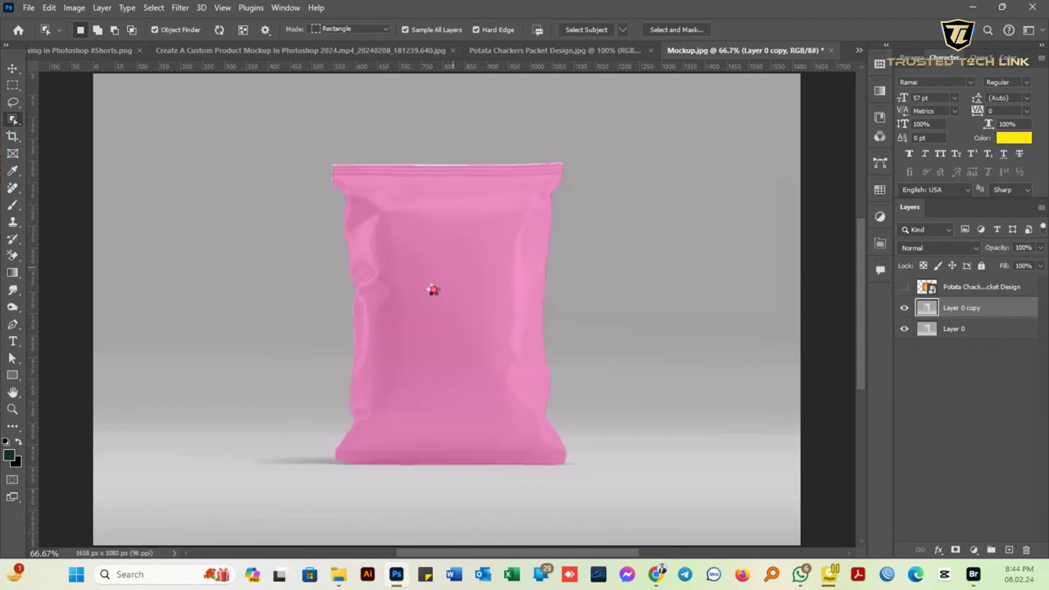
left_click(472, 270)
Step: Mask the bag copy to its outline and clip the visible packet design layer to it
left_click(955, 551)
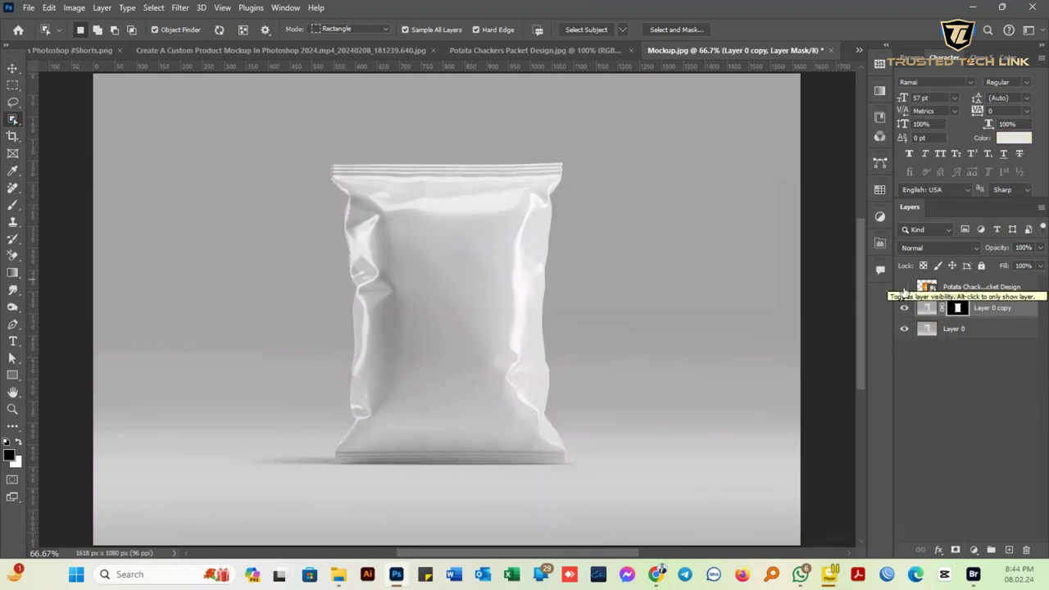
left_click(904, 287)
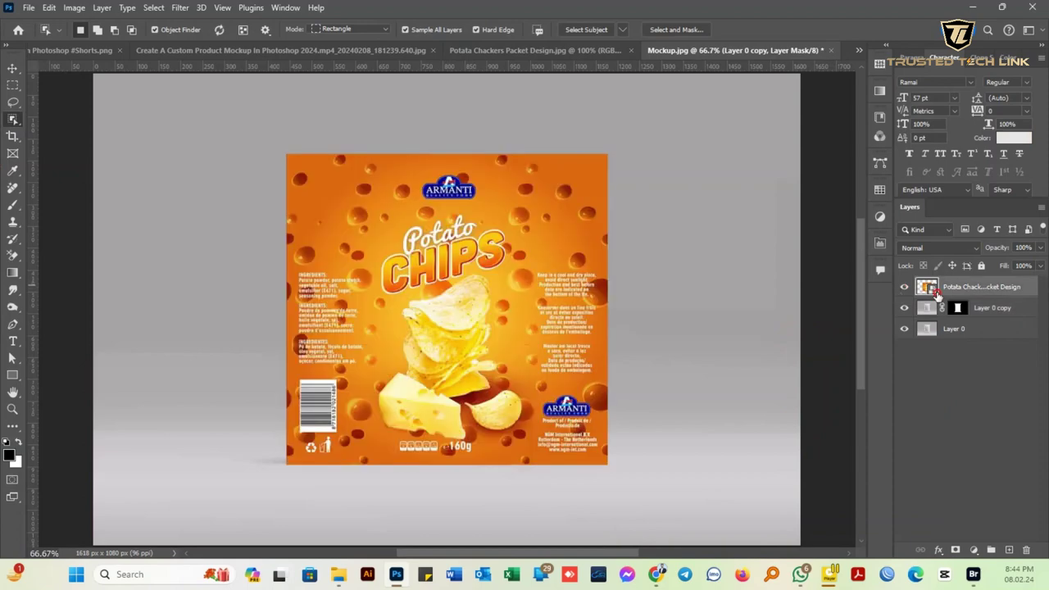
left_click(937, 294)
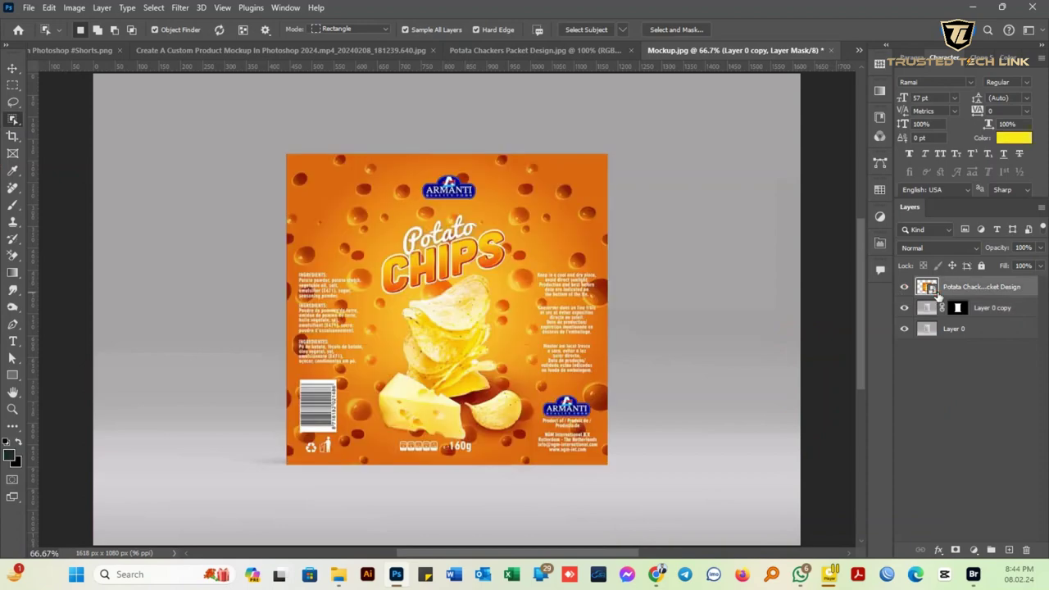
right_click(960, 295)
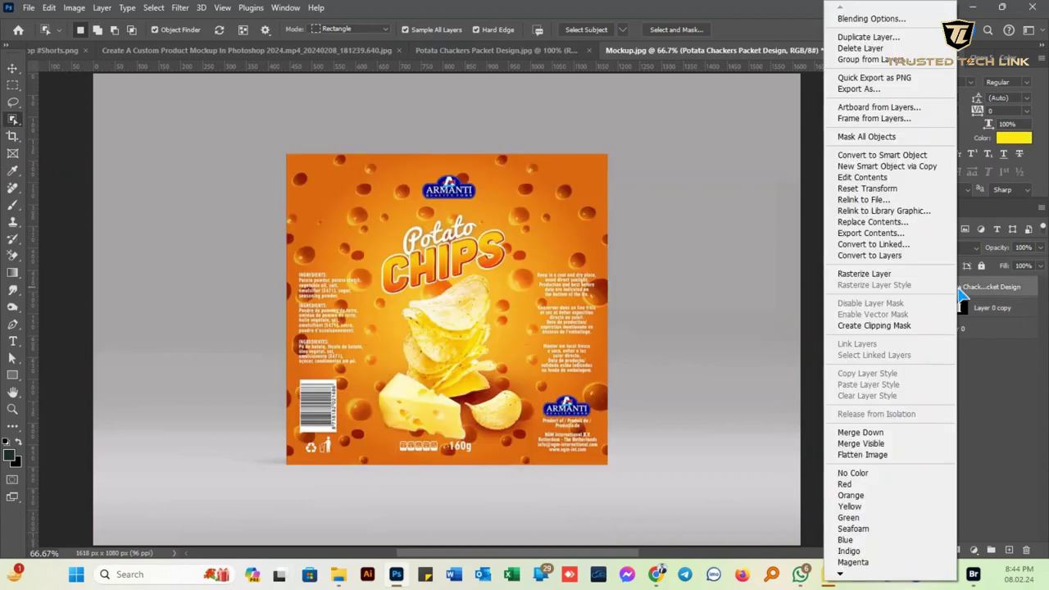
left_click(889, 327)
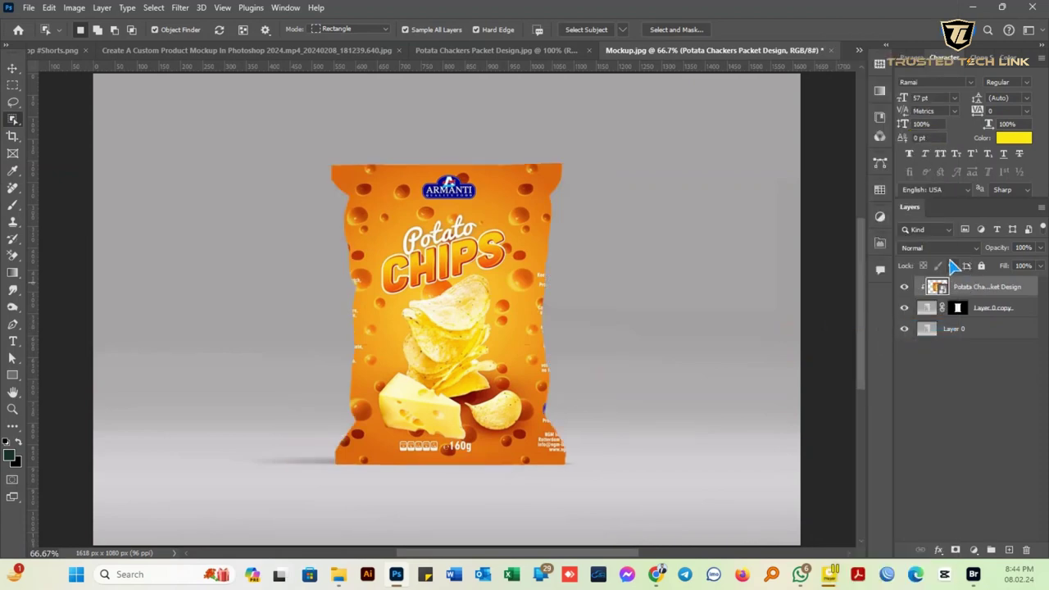
left_click(938, 248)
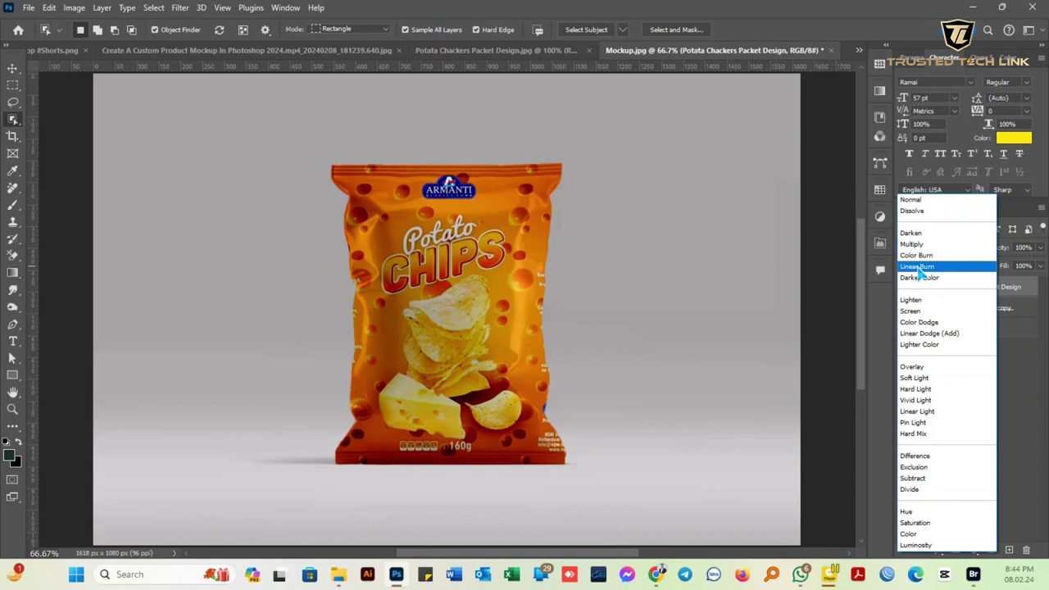
Step: Duplicate Layer 0 and move the copy above the packet design layer
key("Escape")
left_click(936, 336)
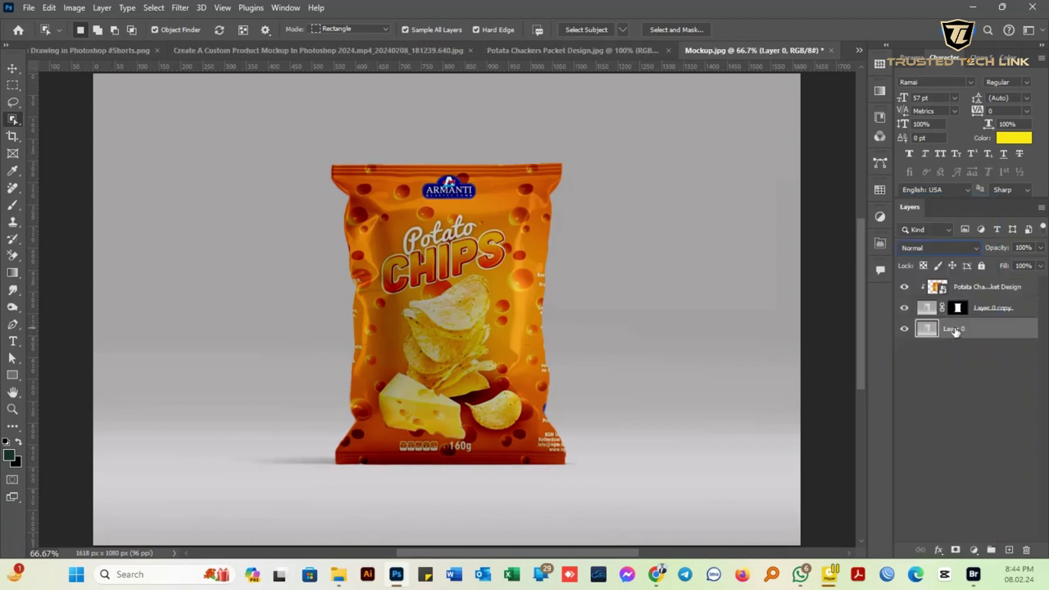
left_click_drag(953, 330, 1009, 551)
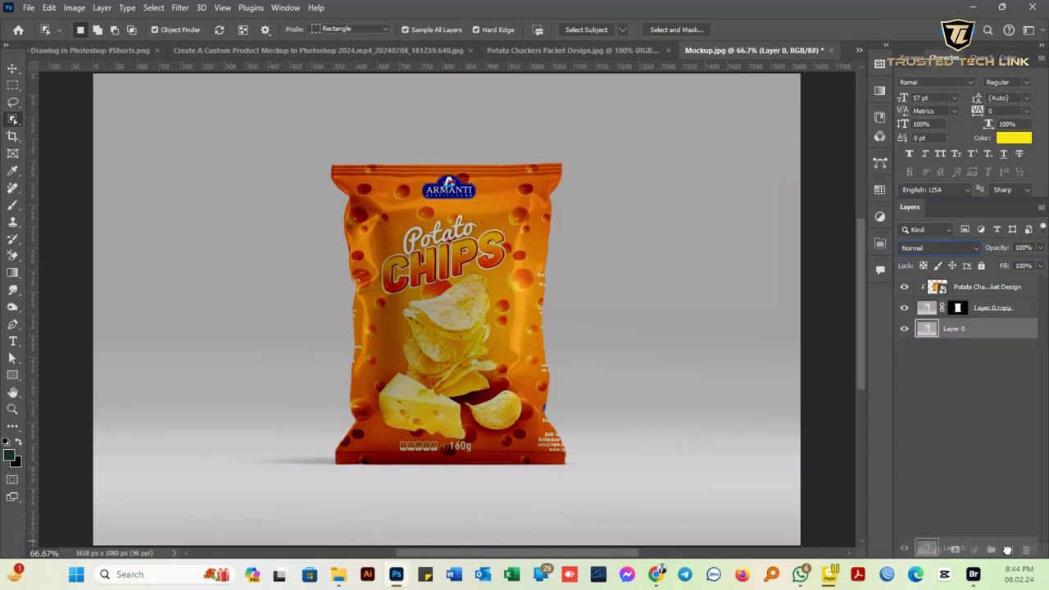
mouse_move(965, 329)
left_mouse_down()
mouse_move(966, 338)
mouse_move(966, 286)
left_mouse_up()
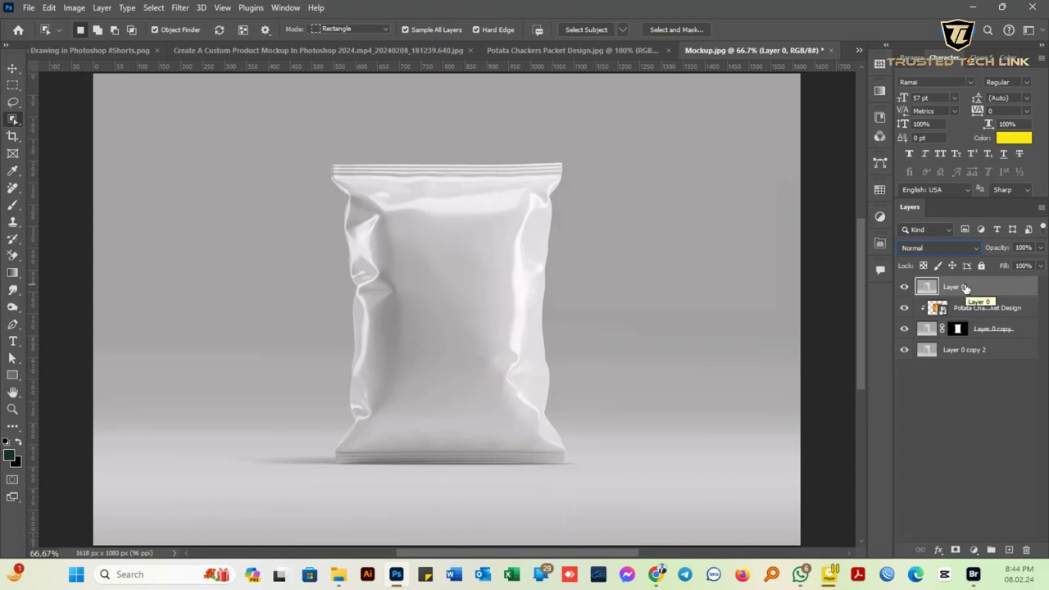
Step: Set the top bag copy to Linear Burn at 60% opacity, clipped to the design
left_click(931, 254)
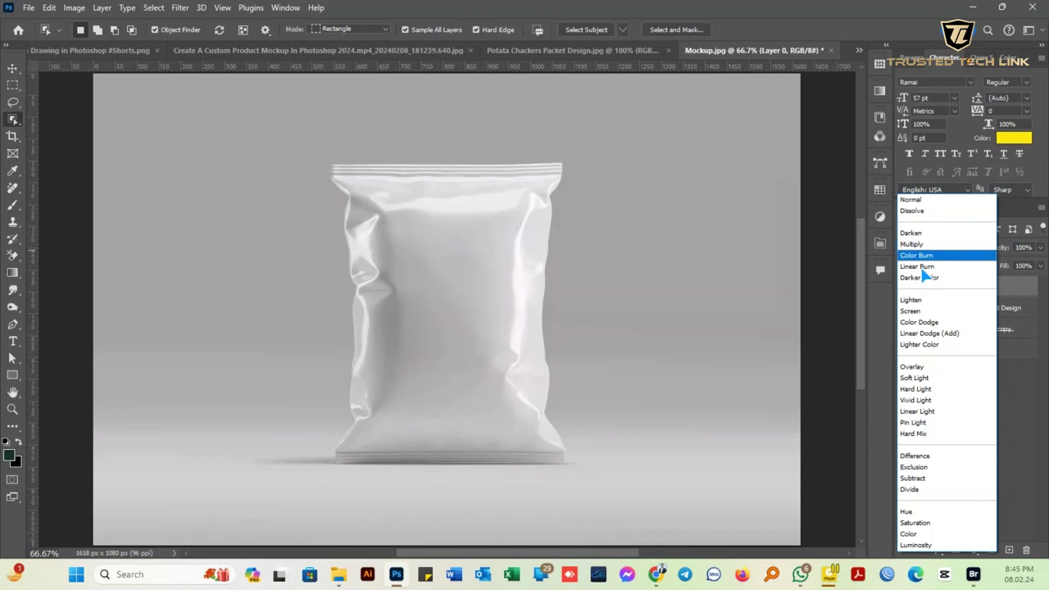
left_click(923, 267)
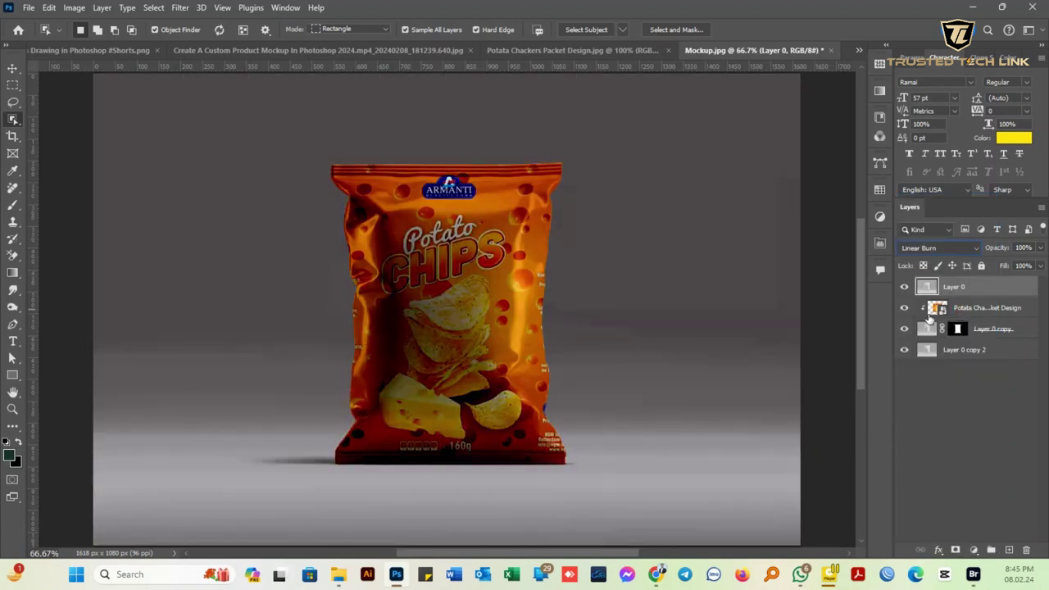
right_click(969, 295)
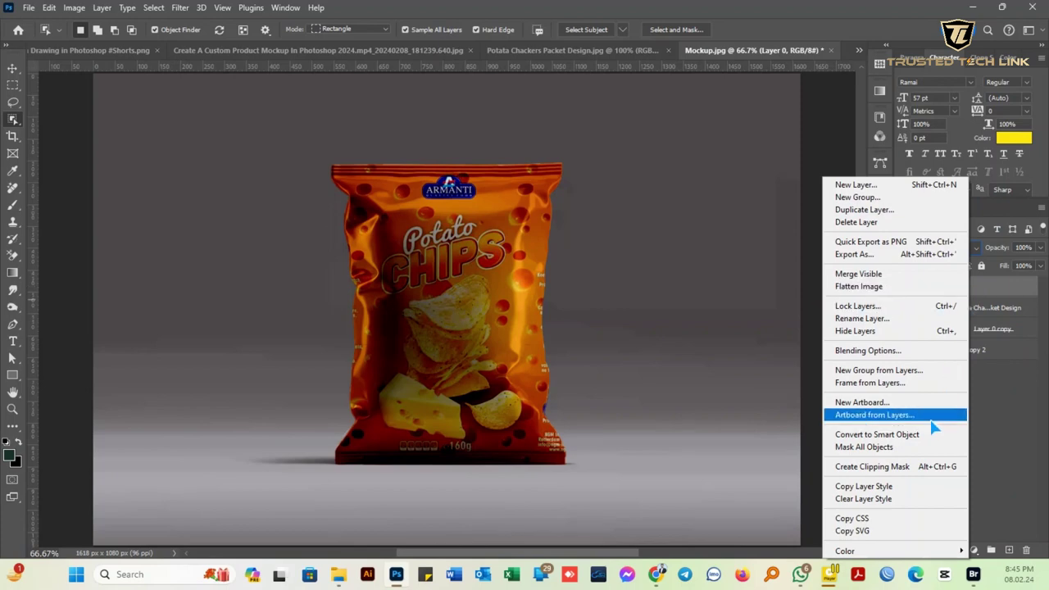
left_click(883, 467)
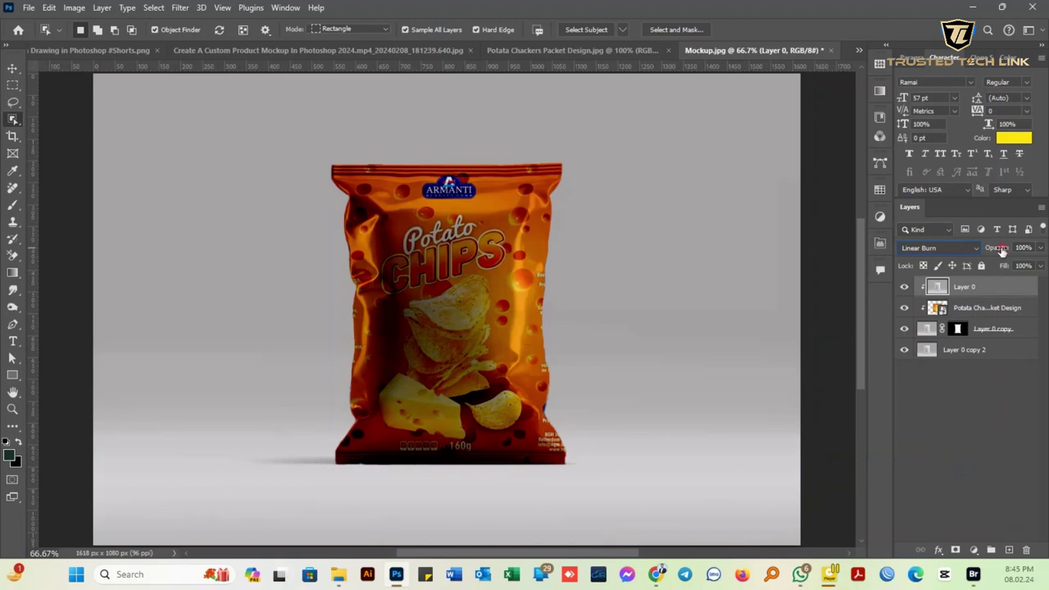
left_click_drag(999, 250, 975, 257)
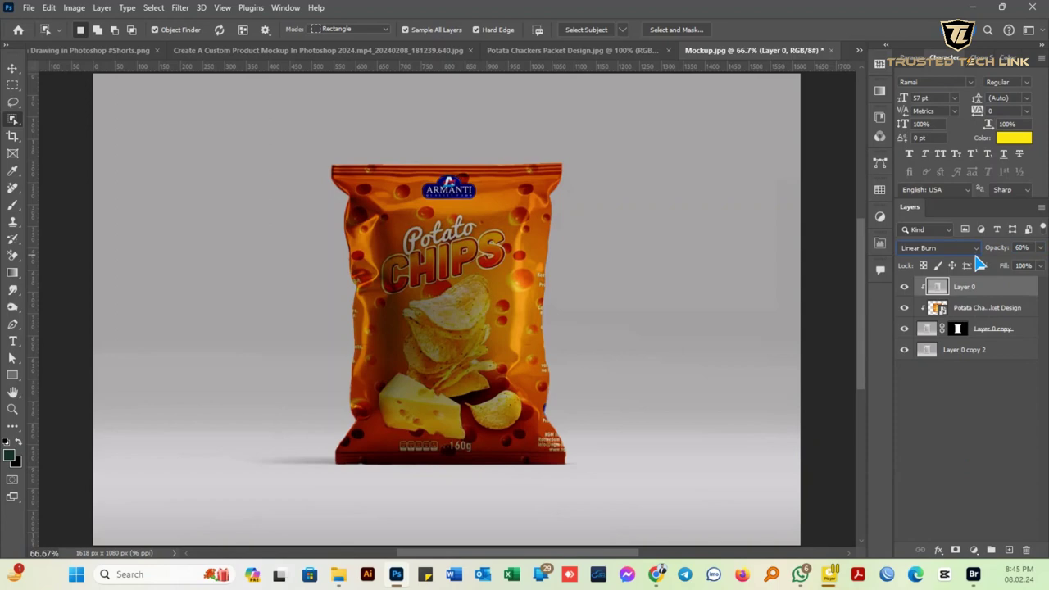
right_click(996, 299)
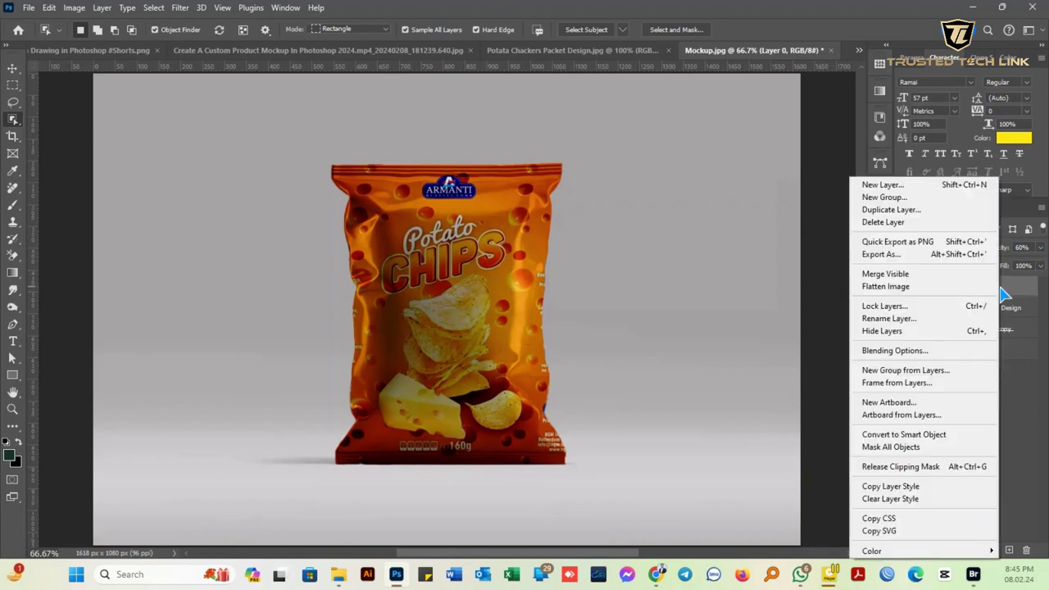
Step: Split the Underlying Layer Blend If sliders to 0/69 and 179/255 in Blending Options
left_click(909, 354)
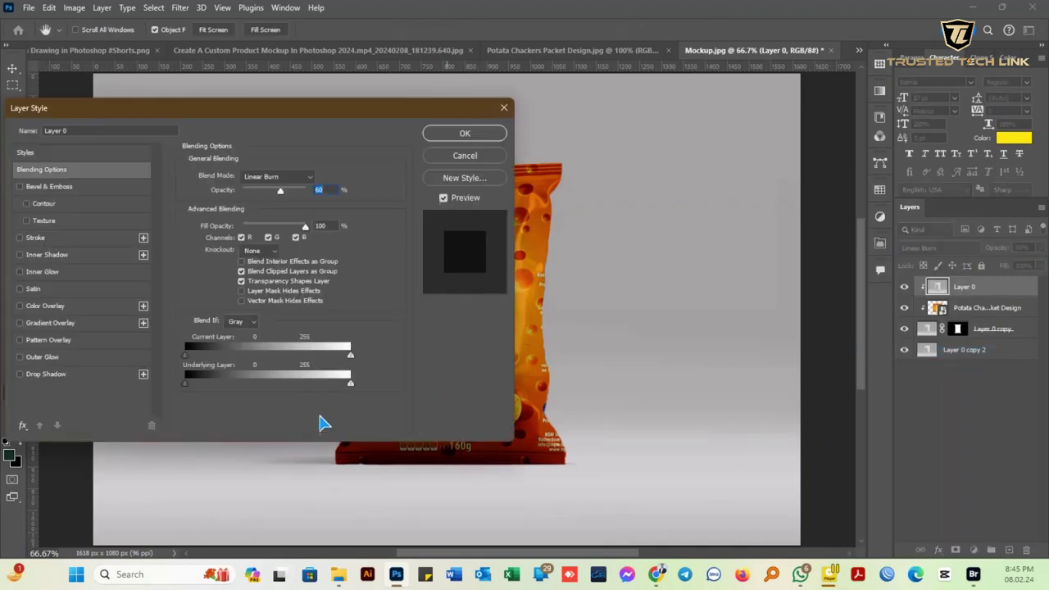
left_click_drag(344, 96, 541, 127)
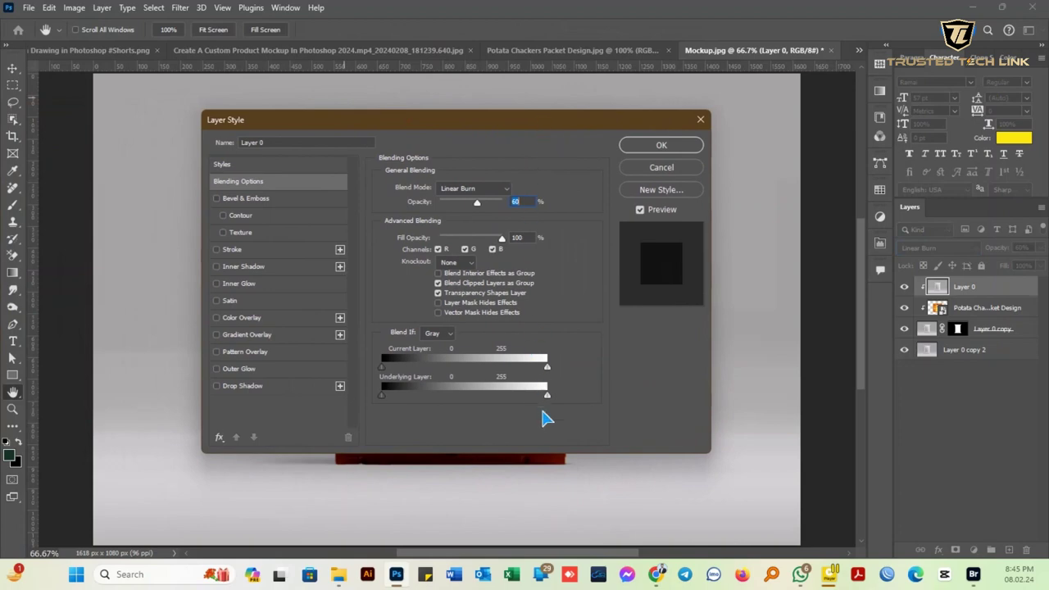
key("alt")
left_click_drag(545, 396, 501, 395)
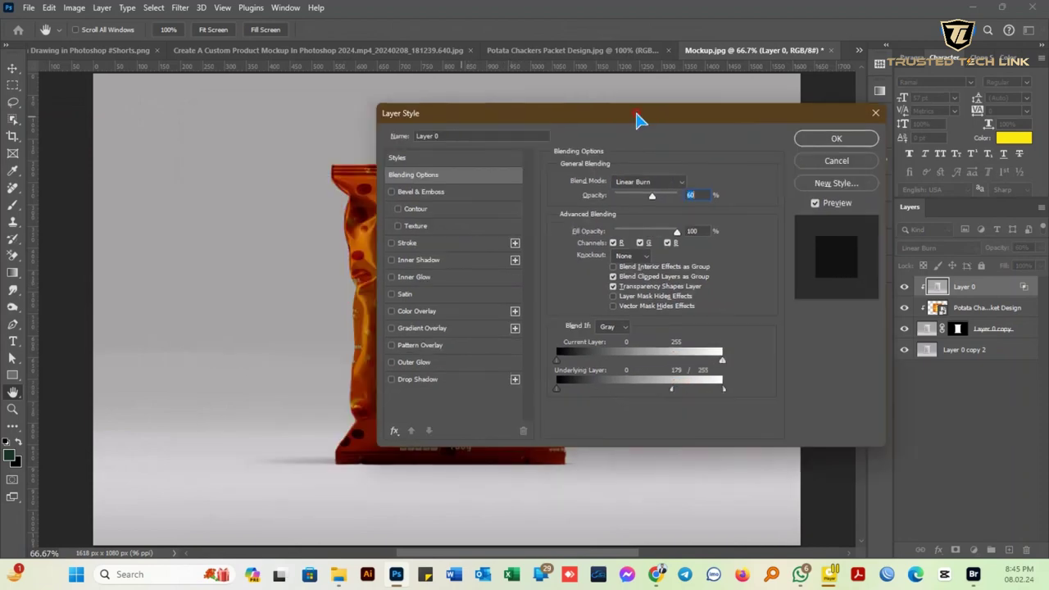
left_click_drag(464, 126, 723, 87)
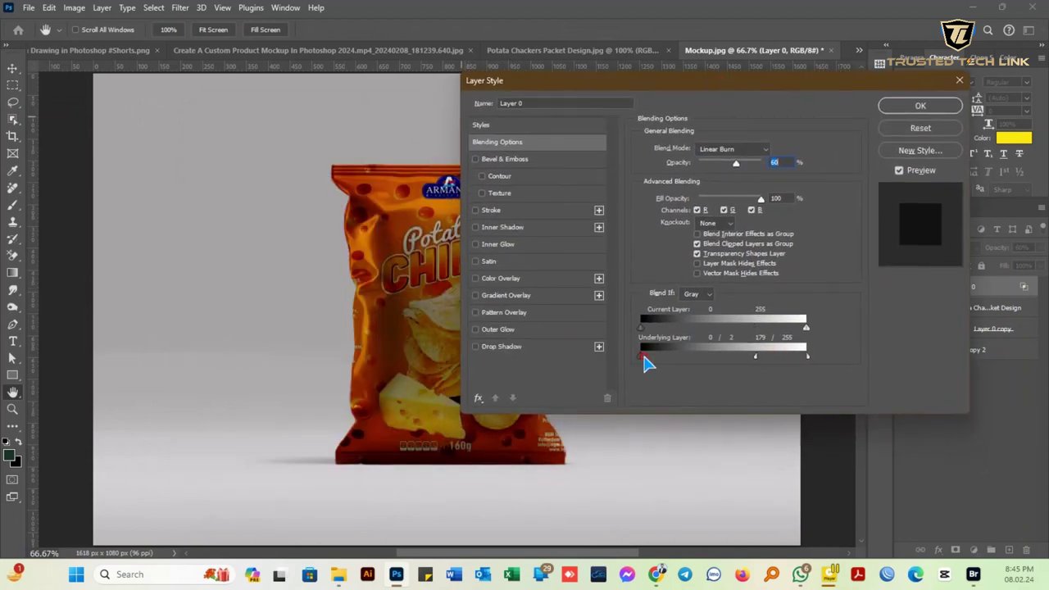
left_click_drag(645, 358, 687, 361)
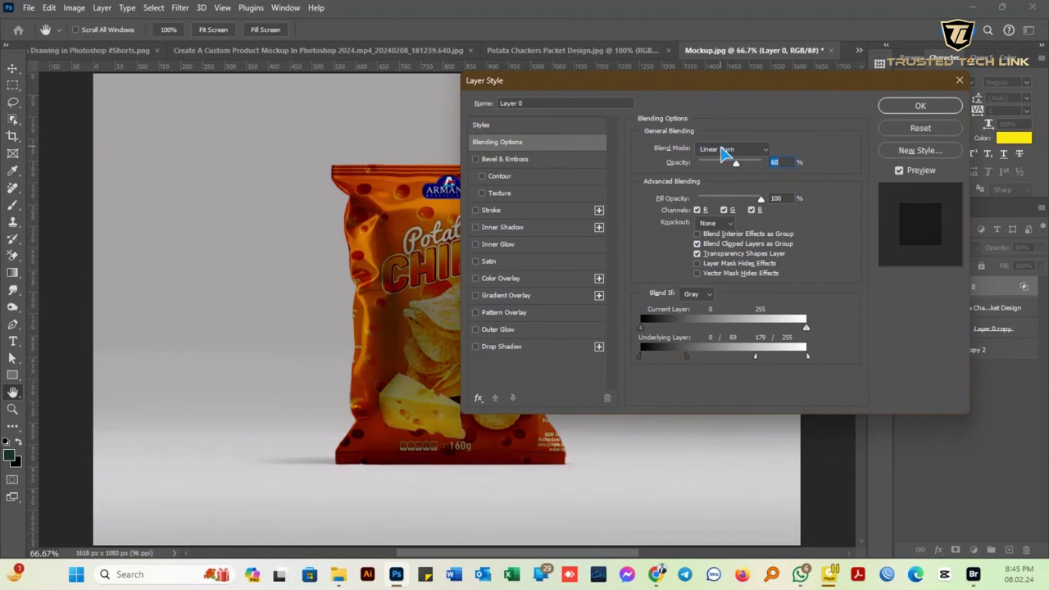
mouse_move(658, 86)
left_mouse_down()
mouse_move(791, 74)
mouse_move(688, 88)
left_mouse_up()
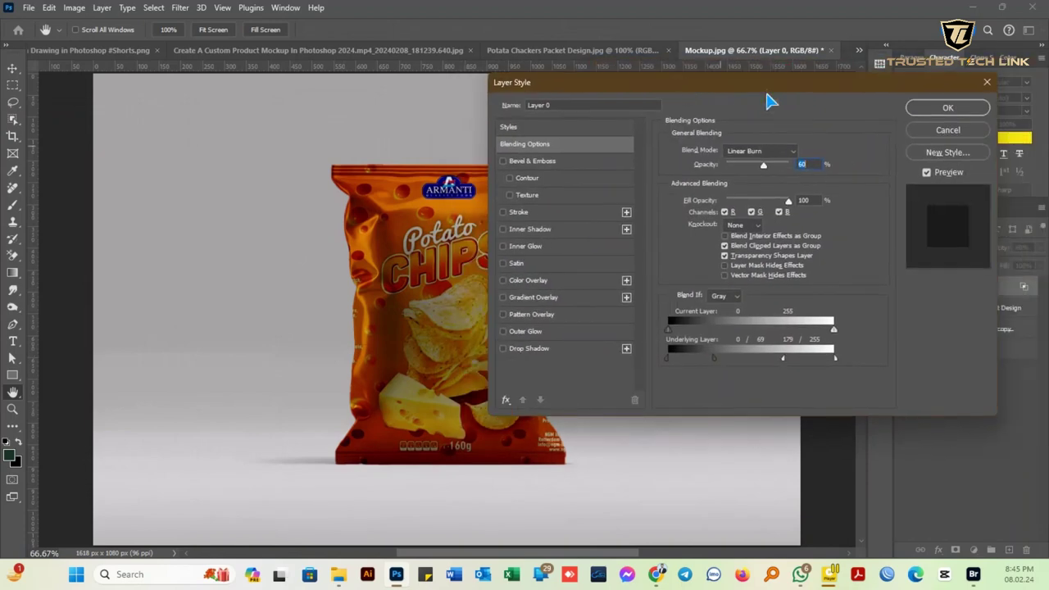
left_click(938, 108)
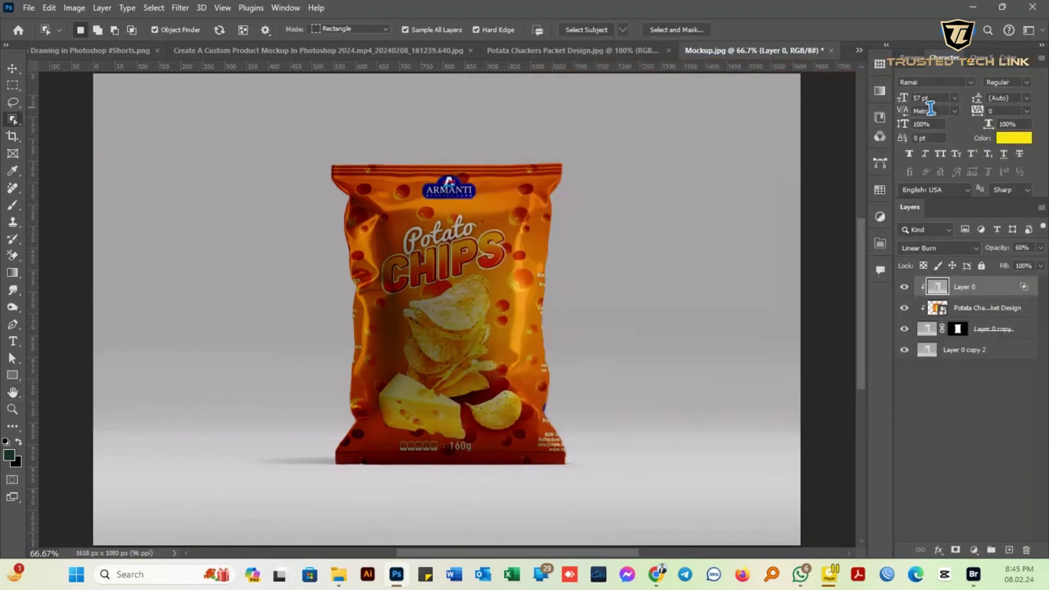
scroll(398, 264, "up", 2)
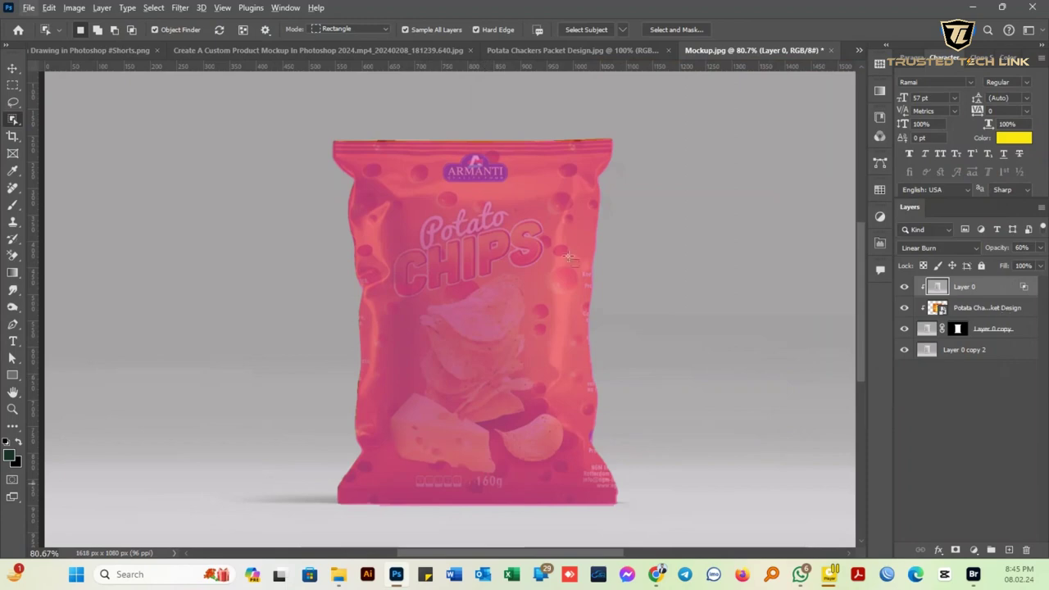
left_click(12, 68)
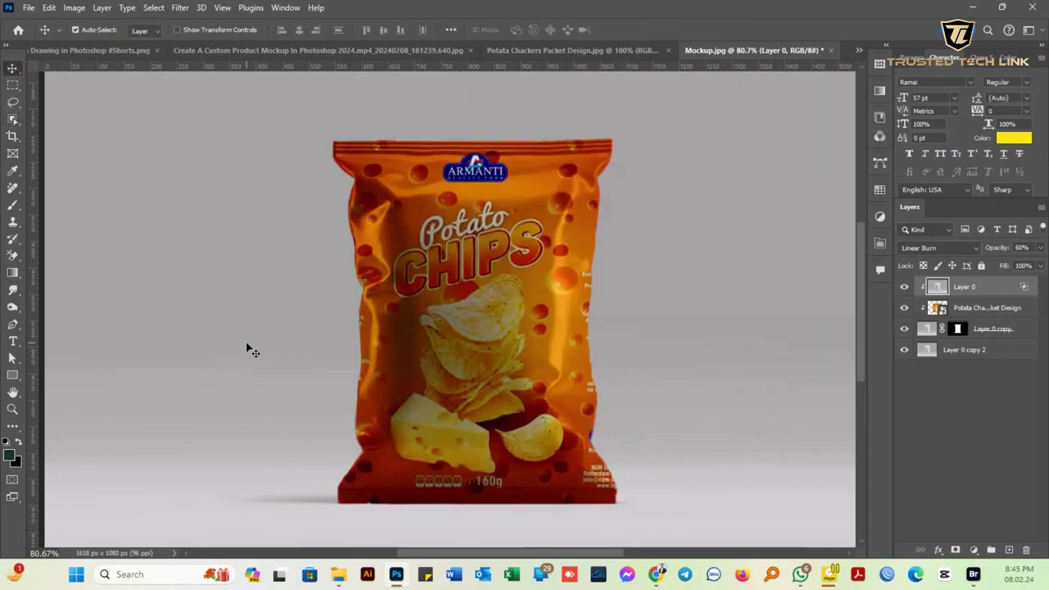